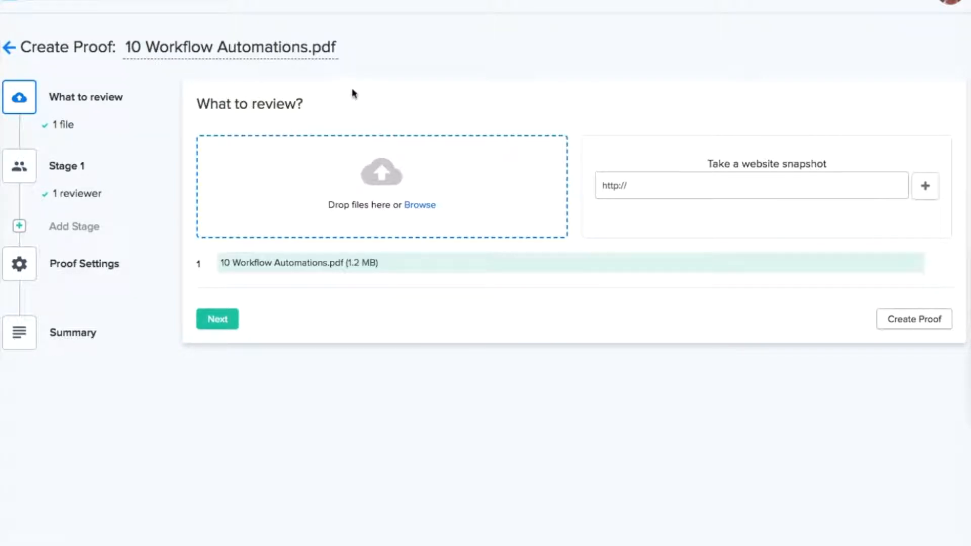
Add InHouse Creative Report.pdf as a second file, leaving the proof title unchanged
{"action": "double_click", "coordinate": [298, 49]}
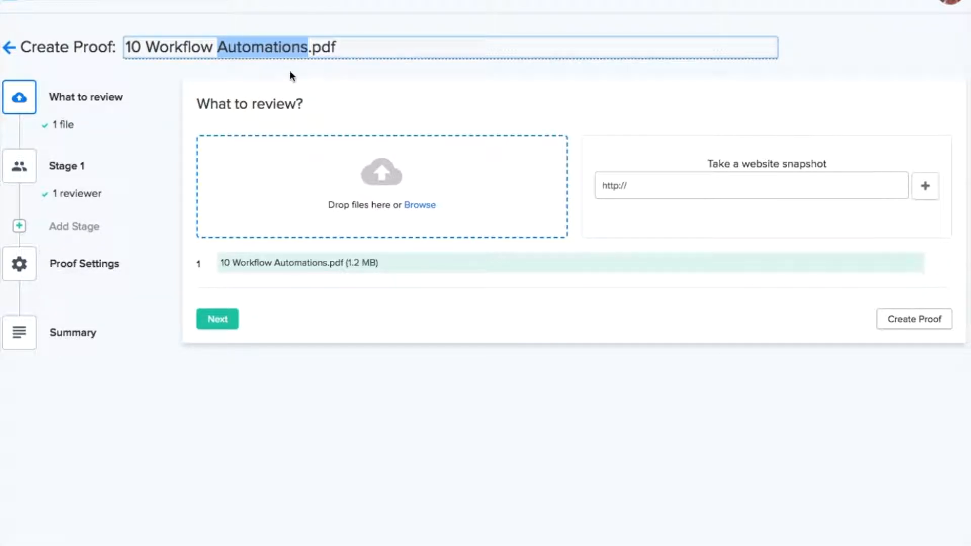
{"action": "left_click", "coordinate": [377, 47]}
{"action": "left_click_drag", "start_coordinate": [367, 47], "coordinate": [107, 40]}
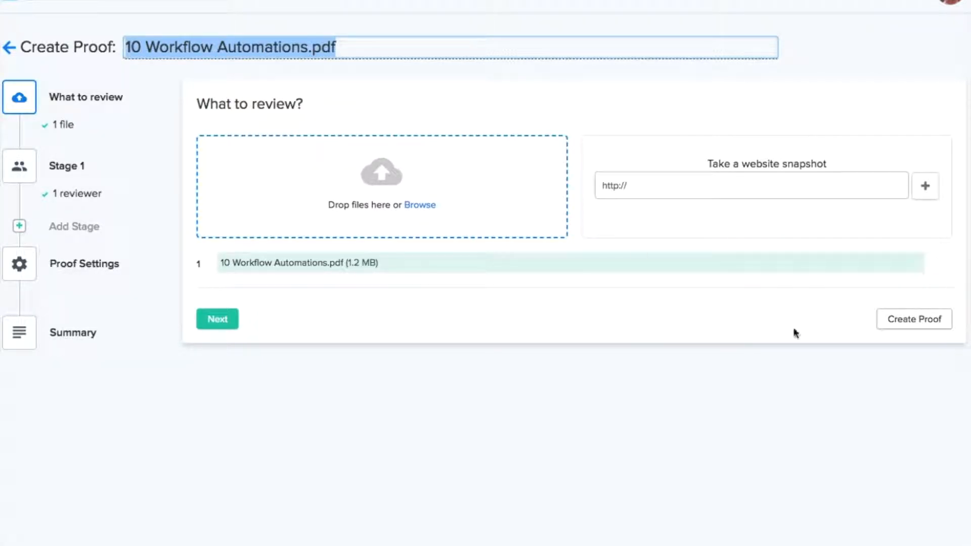
{"action": "left_click", "coordinate": [968, 389]}
{"action": "left_click_drag", "start_coordinate": [968, 323], "coordinate": [438, 199]}
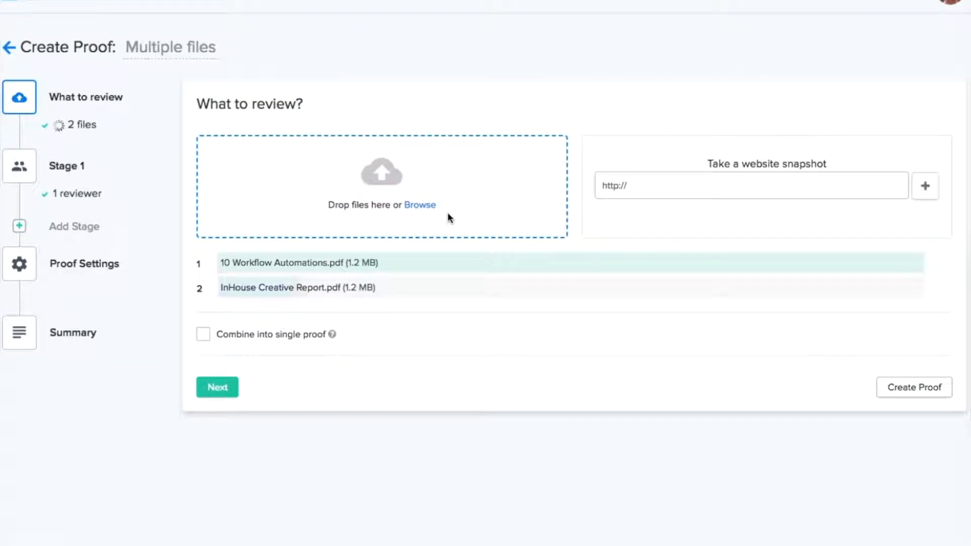
{"action": "double_click", "coordinate": [154, 47]}
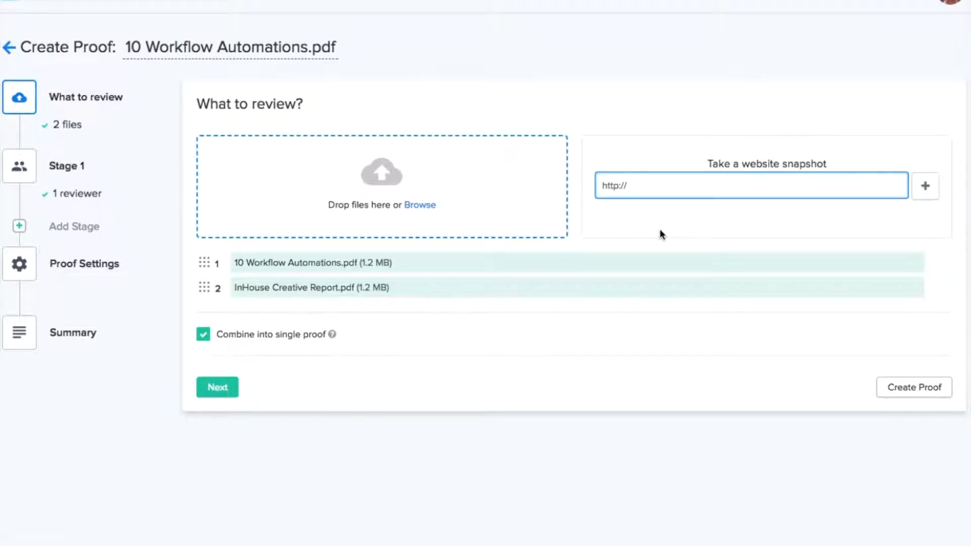
{"action": "type", "text": "ziflow.com"}
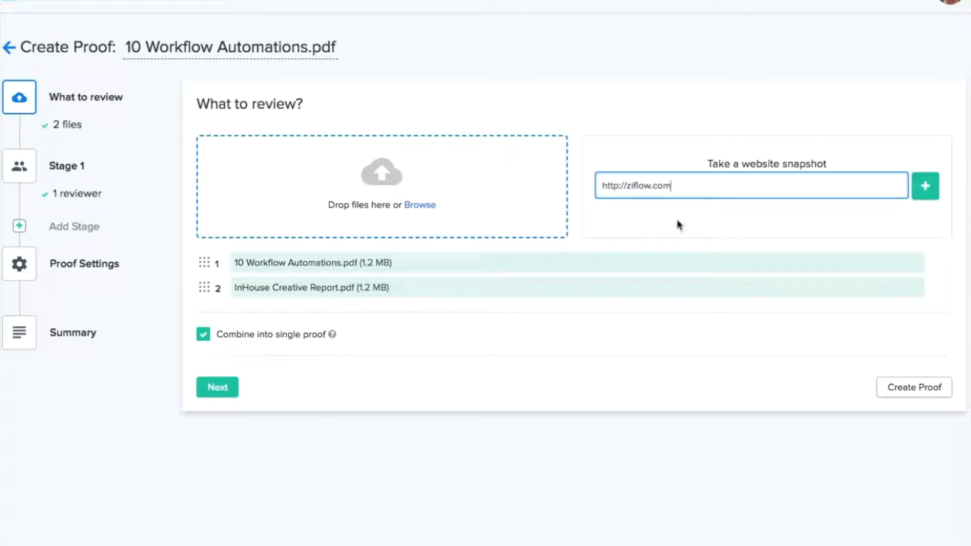
{"action": "left_click", "coordinate": [925, 197]}
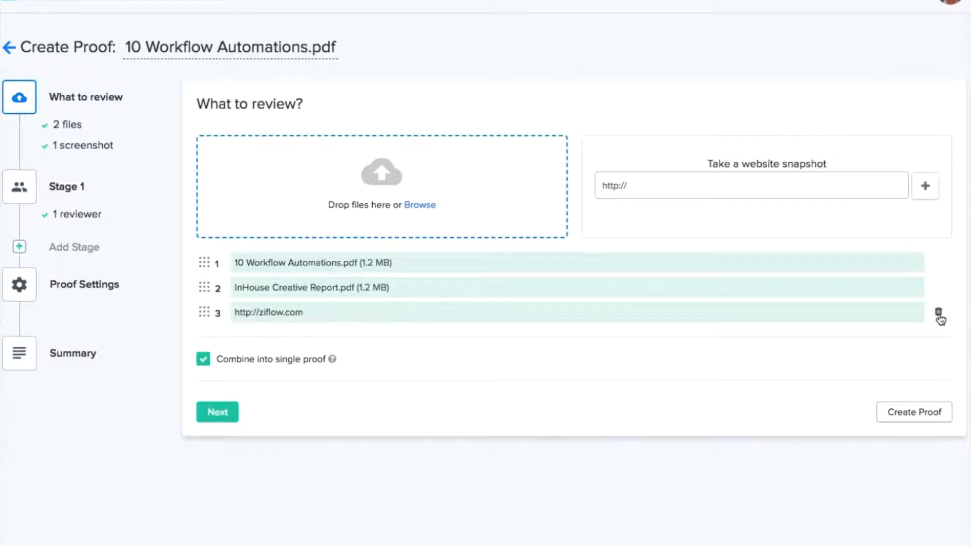
{"action": "left_click", "coordinate": [939, 314]}
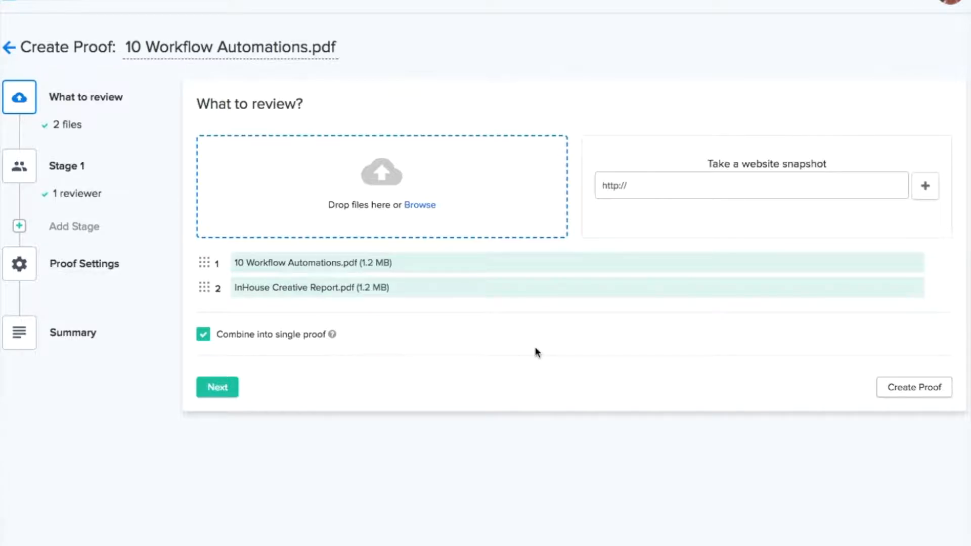
Keep both PDFs combined into a single proof and reorder the two files
{"action": "left_click", "coordinate": [203, 337]}
{"action": "left_click", "coordinate": [203, 336]}
{"action": "left_click_drag", "start_coordinate": [206, 286], "coordinate": [208, 262]}
Retitle the proof 'Ziflow Blog Files'
{"action": "left_click", "coordinate": [302, 47]}
{"action": "left_click_drag", "start_coordinate": [348, 48], "coordinate": [100, 46]}
{"action": "type", "text": "Z"}
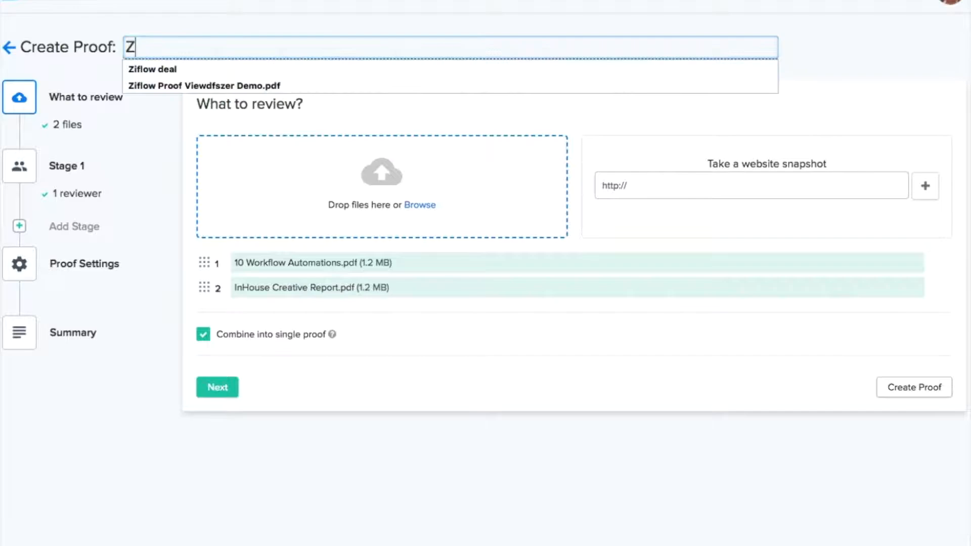
{"action": "type", "text": "iflow Blo"}
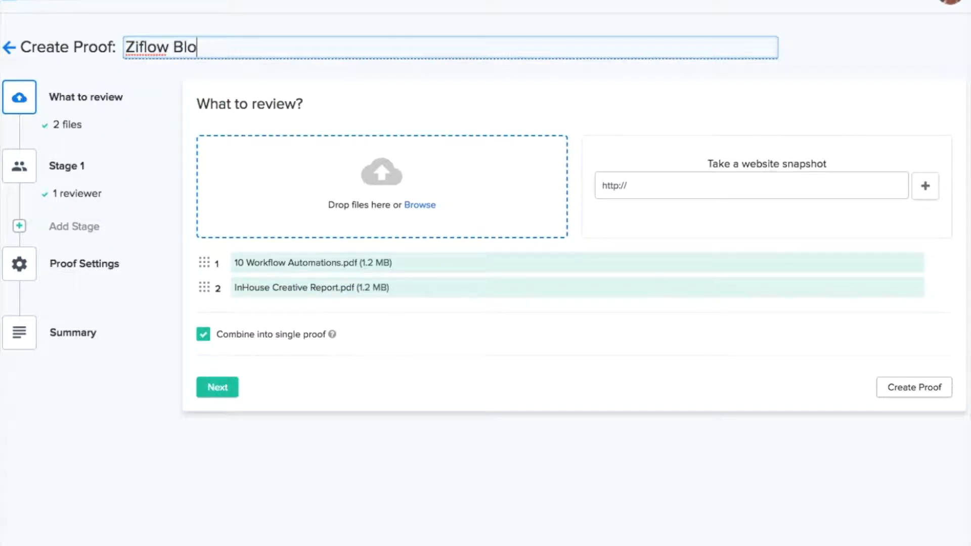
{"action": "type", "text": "g Files"}
Continue to the review stage and rename Stage 1 to 'Internal Review Stage'
{"action": "left_click", "coordinate": [262, 380]}
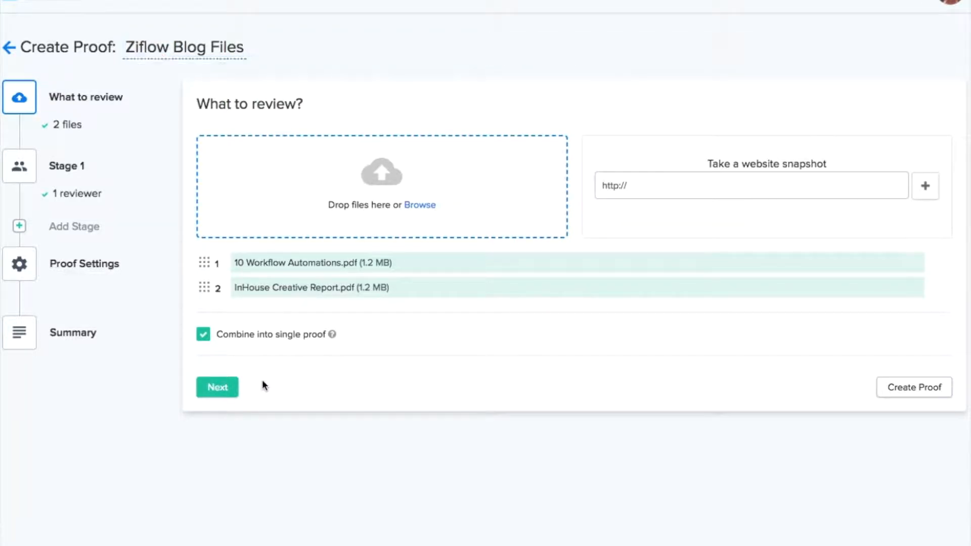
{"action": "left_click", "coordinate": [217, 389]}
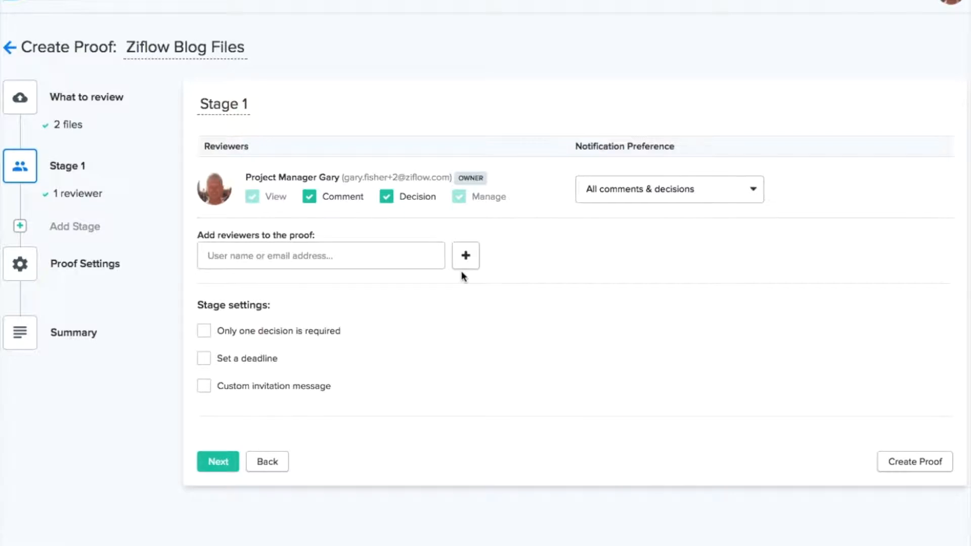
{"action": "left_click", "coordinate": [219, 106]}
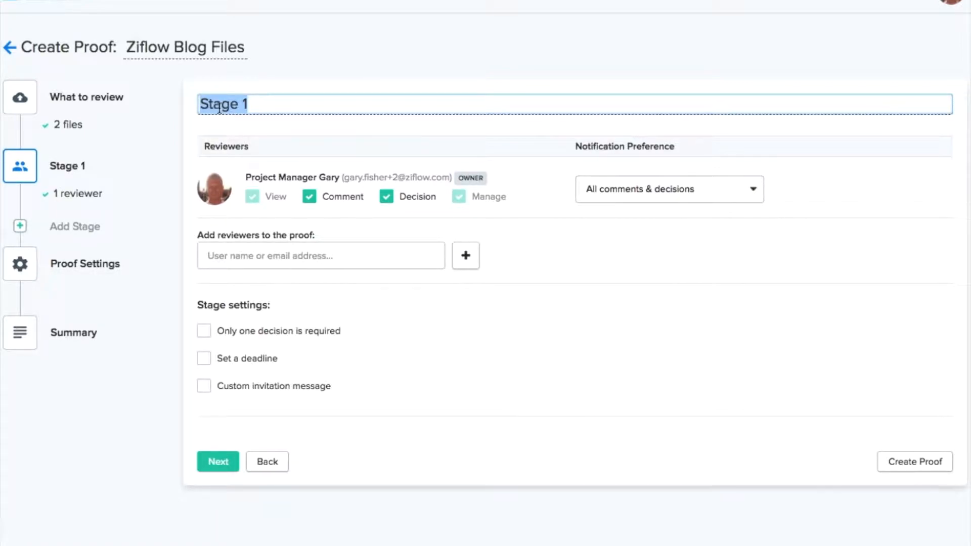
{"action": "type", "text": "Internal Reveiw"}
{"action": "key", "text": "BackSpace"}
{"action": "key", "text": "BackSpace"}
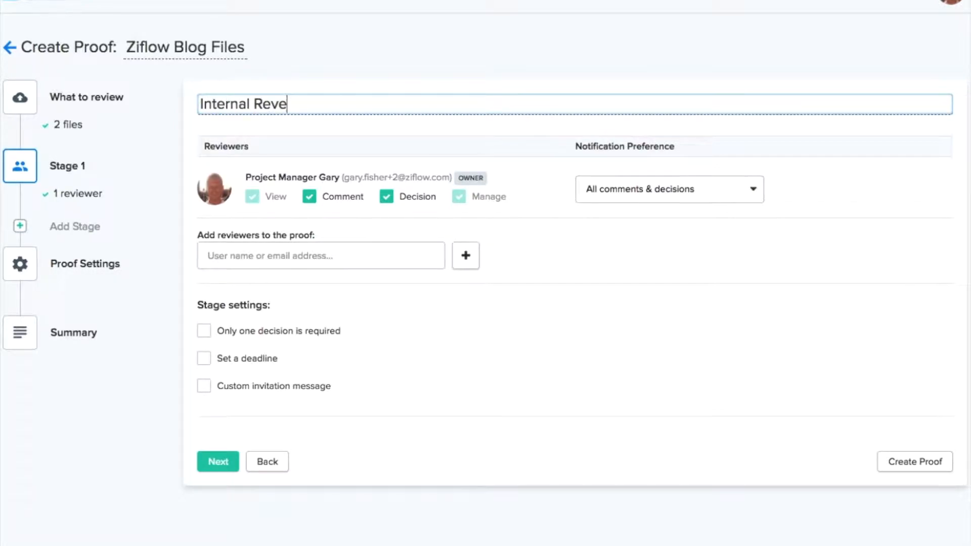
{"action": "key", "text": "BackSpace"}
{"action": "type", "text": "iew Stage"}
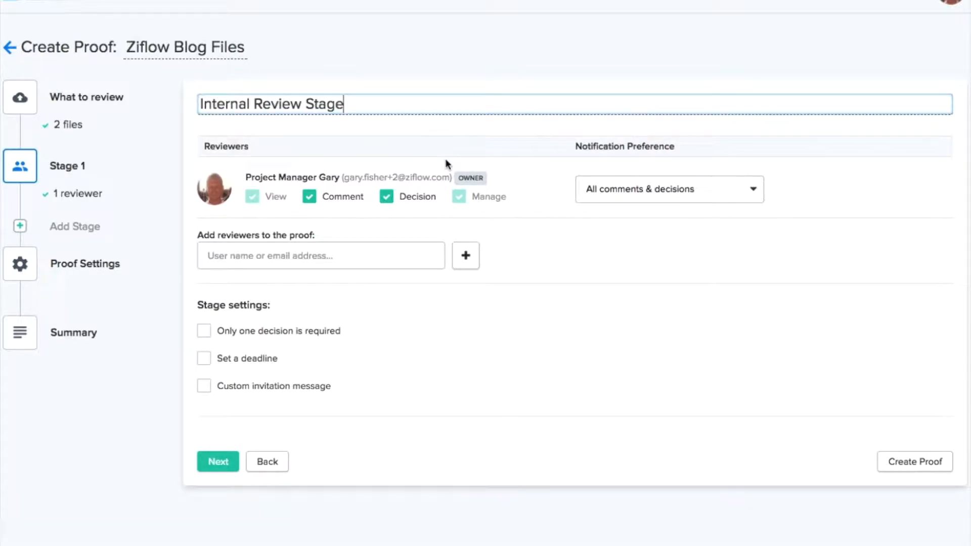
Add the creative director (searching 'ca') and the client (searching 'c') as reviewers
{"action": "left_click", "coordinate": [334, 257]}
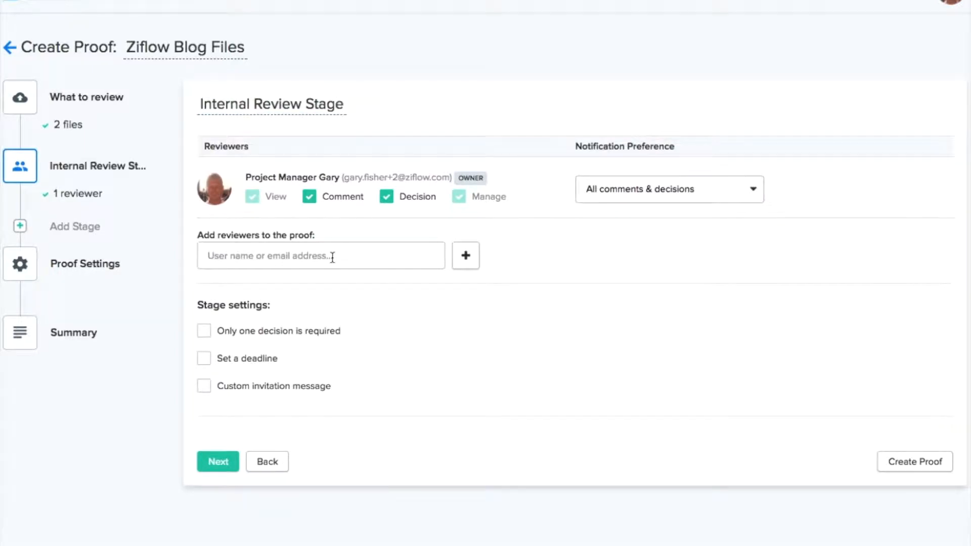
{"action": "type", "text": "ca"}
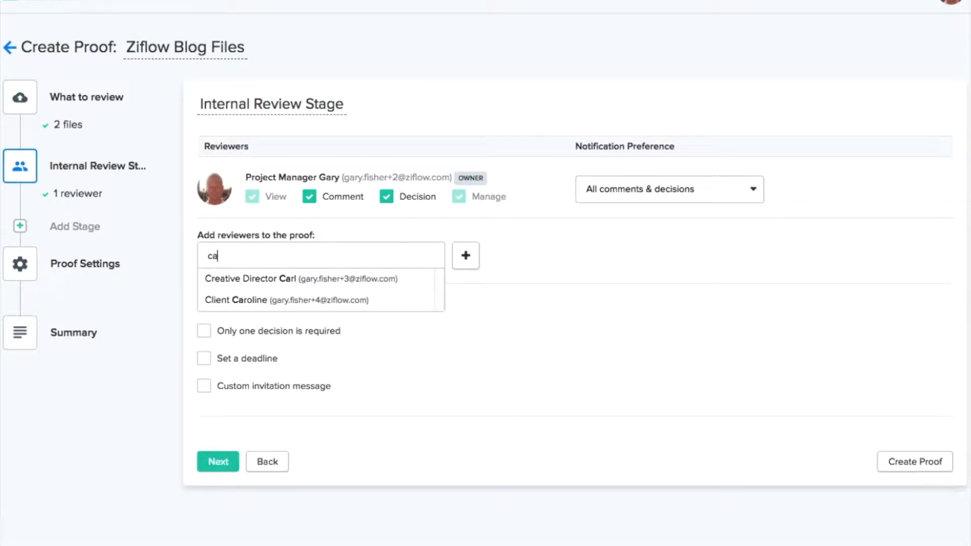
{"action": "left_click", "coordinate": [278, 285]}
{"action": "type", "text": "c"}
{"action": "left_click", "coordinate": [235, 360]}
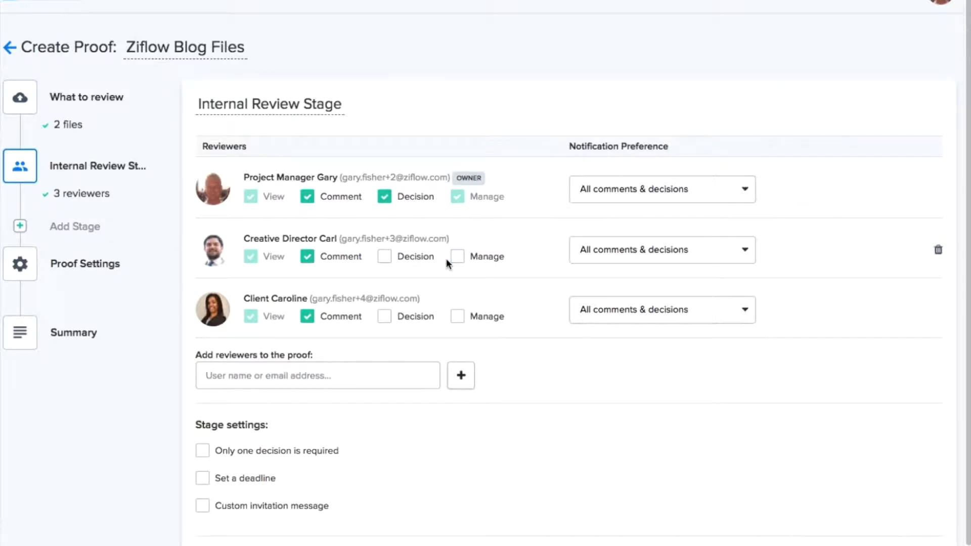
Give the creative director Decision rights and the client Manage and Decision rights
{"action": "left_click", "coordinate": [385, 257]}
{"action": "left_click", "coordinate": [457, 317]}
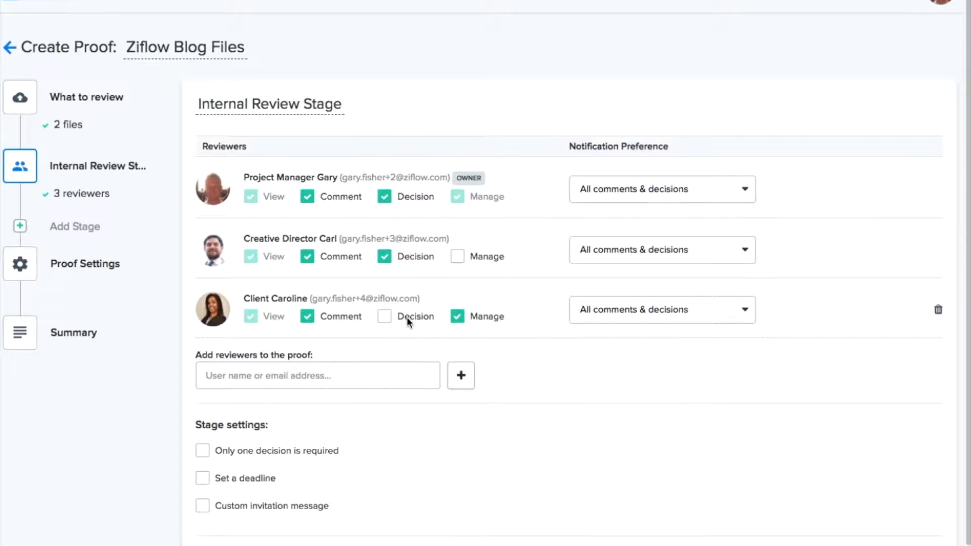
{"action": "left_click", "coordinate": [386, 317]}
{"action": "scroll", "coordinate": [342, 310], "scroll_direction": "down", "scroll_amount": 1}
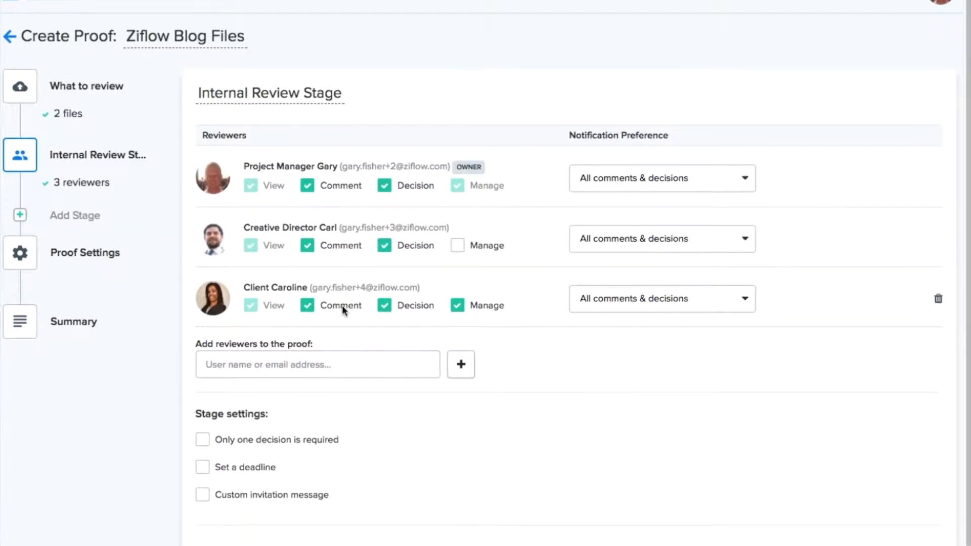
{"action": "left_click", "coordinate": [268, 345]}
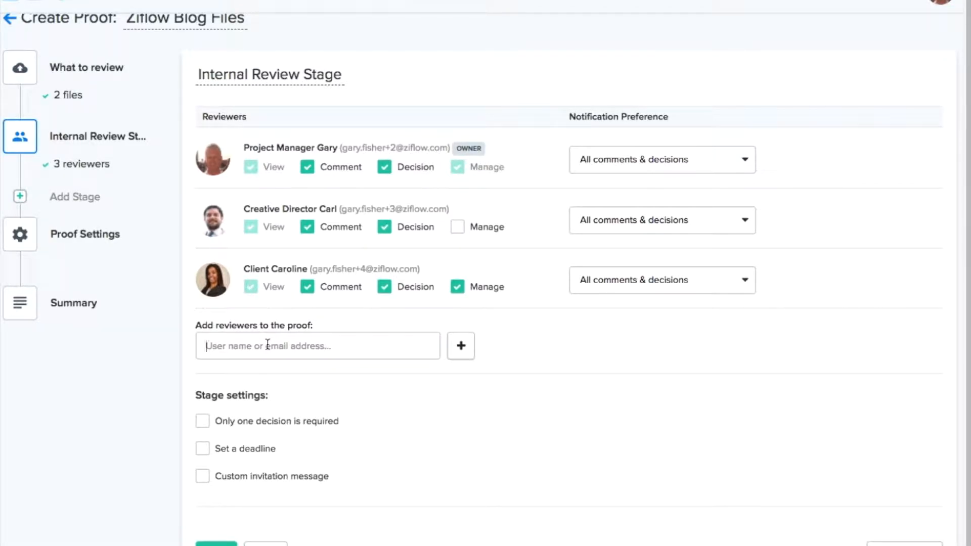
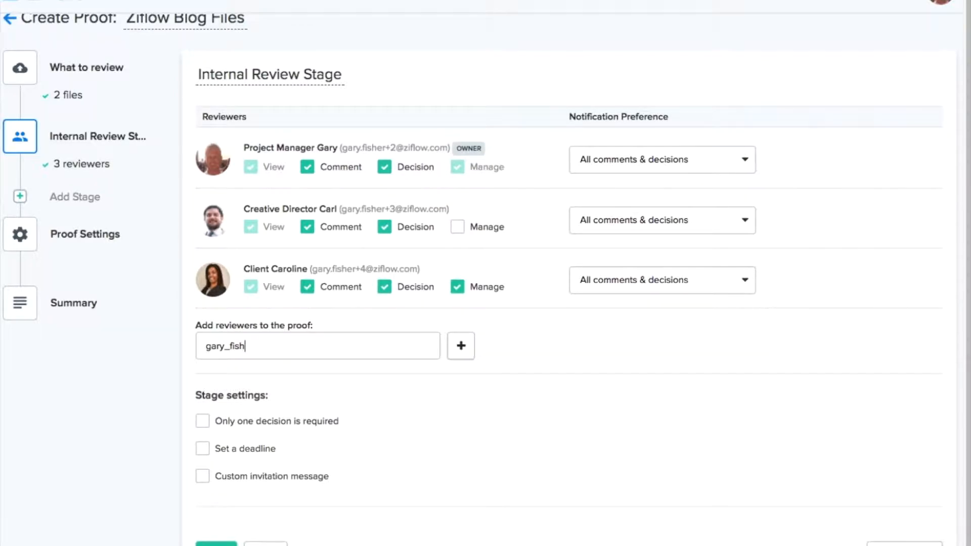
Add an outside reviewer by their e-mail address and give them Decision rights
{"action": "left_click", "coordinate": [460, 346]}
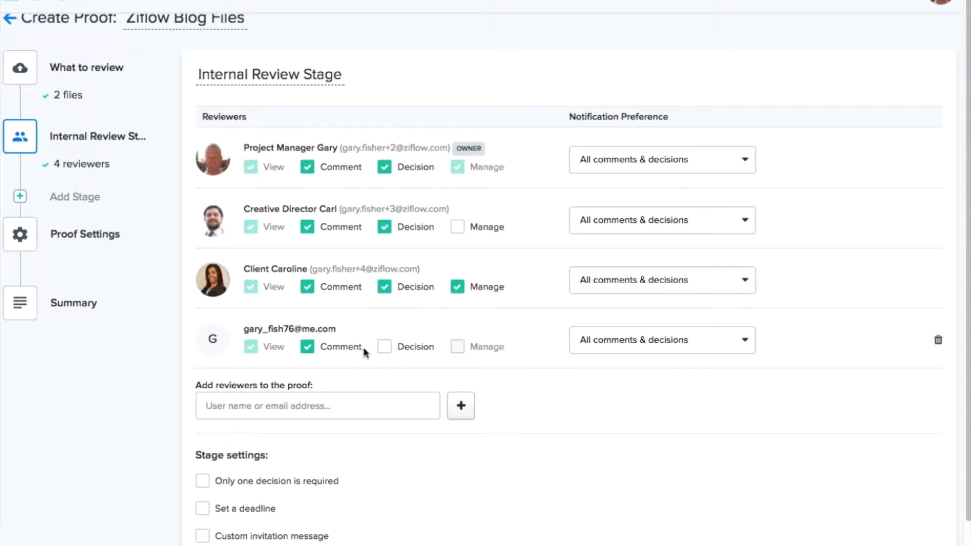
{"action": "left_click", "coordinate": [384, 348]}
Set notifications: owner All comments & decisions, creative director Decisions, client Final decision
{"action": "left_click", "coordinate": [696, 164]}
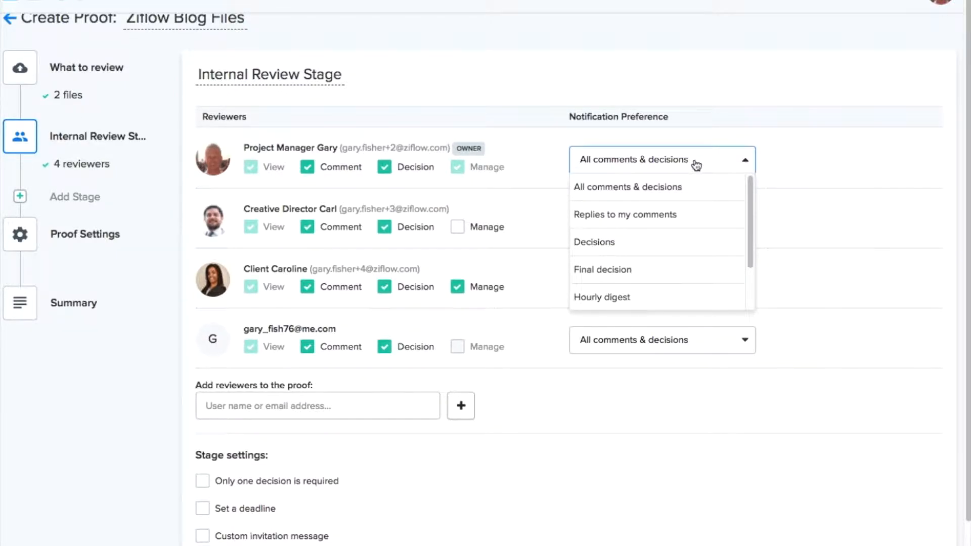
{"action": "left_click", "coordinate": [671, 189]}
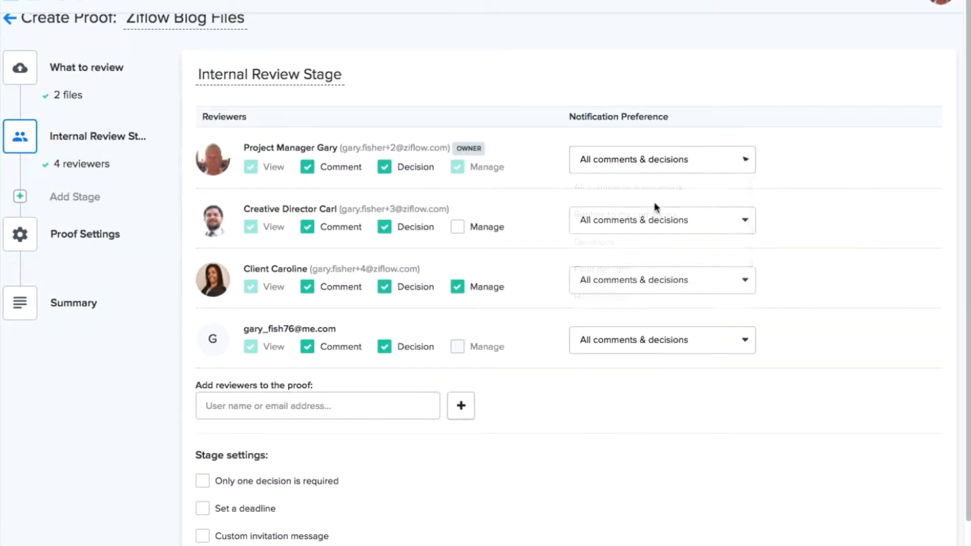
{"action": "left_click", "coordinate": [638, 229]}
{"action": "left_click", "coordinate": [608, 305]}
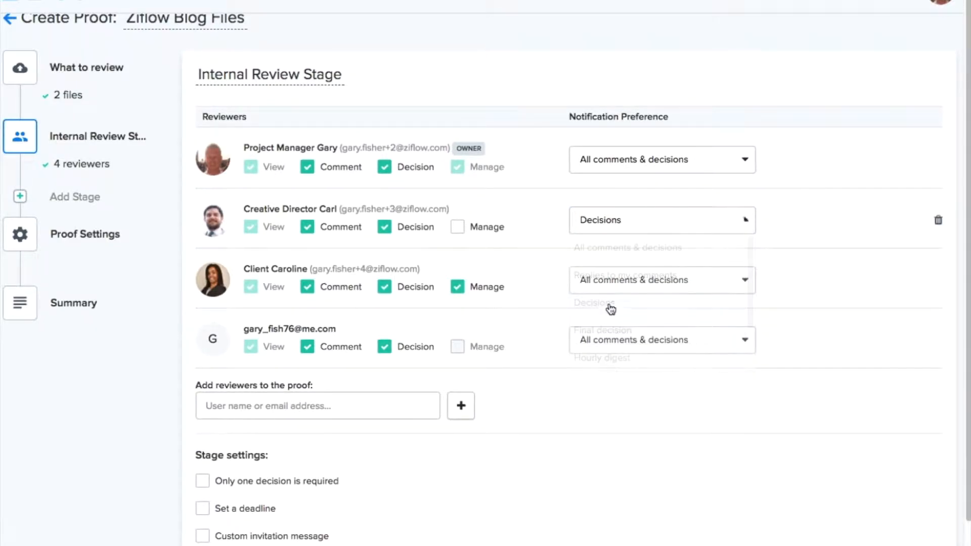
{"action": "left_click", "coordinate": [629, 280]}
{"action": "left_click", "coordinate": [653, 389]}
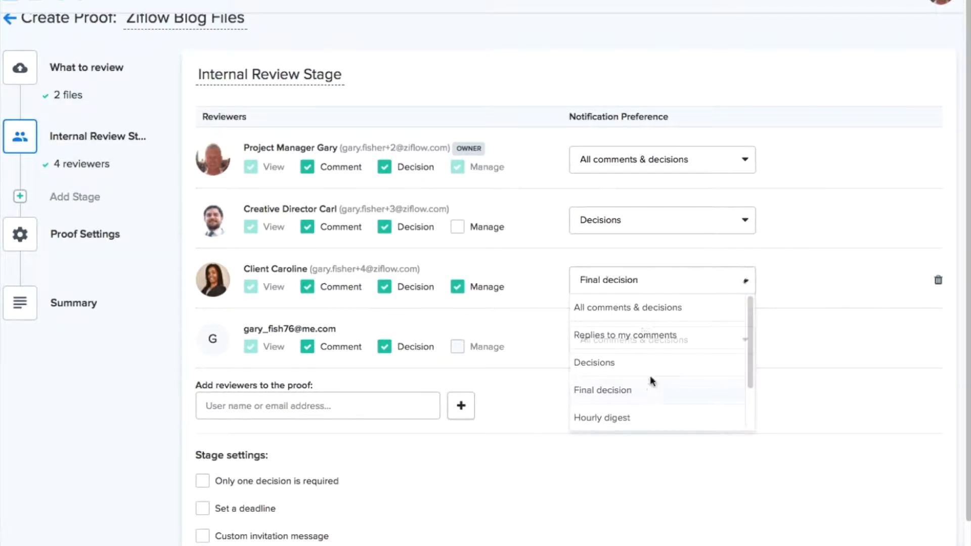
Set the outside reviewer's notification preference to Daily digest
{"action": "left_click", "coordinate": [628, 340]}
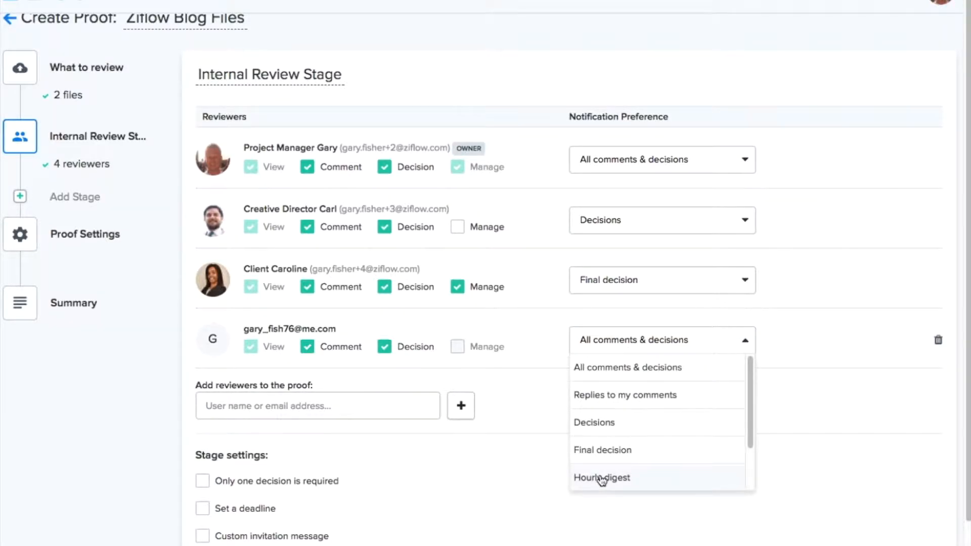
{"action": "left_click", "coordinate": [602, 478]}
{"action": "left_click", "coordinate": [748, 344]}
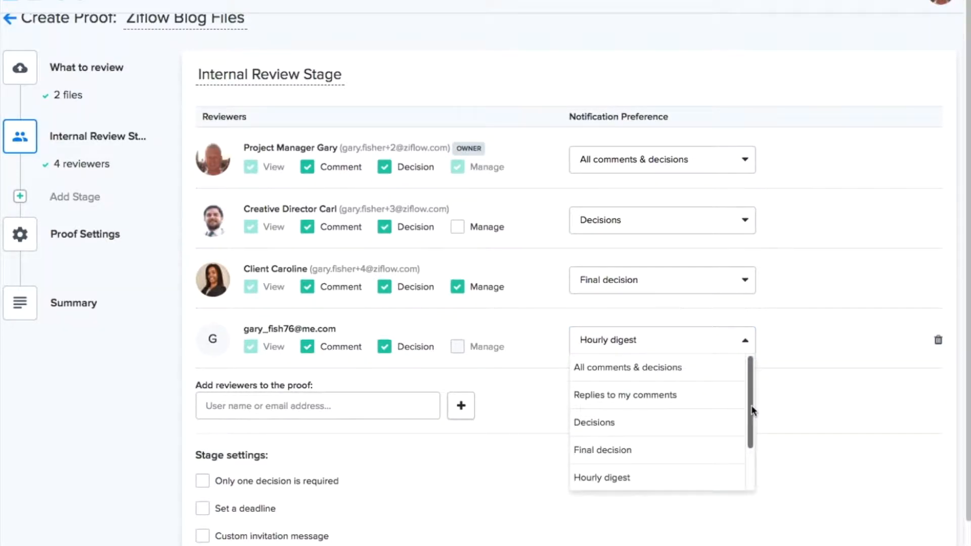
{"action": "scroll", "coordinate": [753, 411], "scroll_direction": "down", "scroll_amount": 2}
{"action": "left_click", "coordinate": [630, 456]}
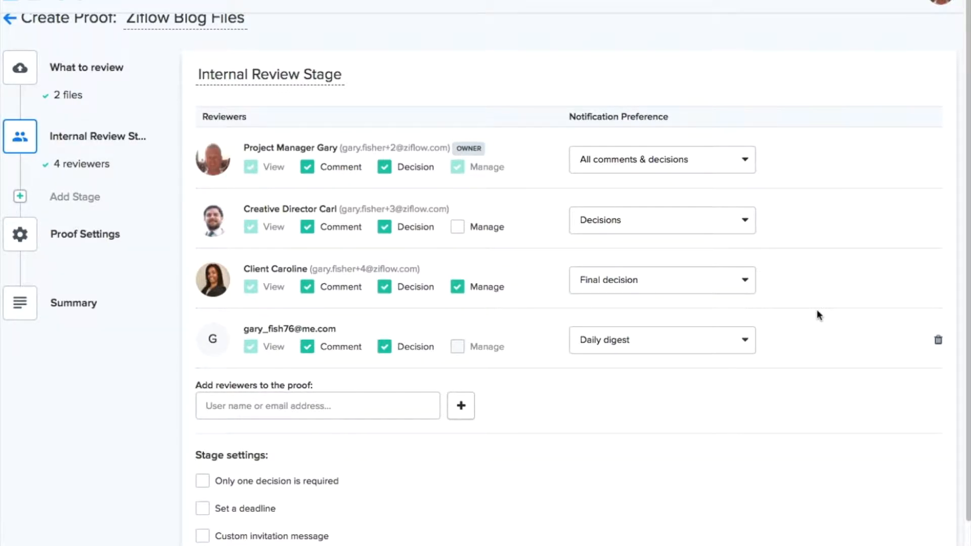
Leave 'Only one decision is required' off and enable a stage deadline of 24 Nov 2017 12:16 PM
{"action": "scroll", "coordinate": [621, 331], "scroll_direction": "down", "scroll_amount": 1}
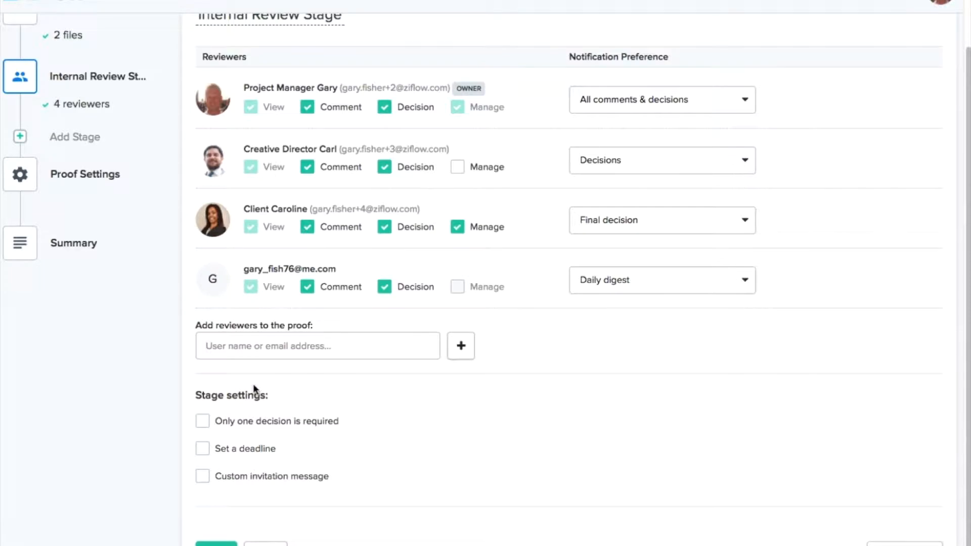
{"action": "left_click", "coordinate": [205, 424]}
{"action": "left_click", "coordinate": [206, 426]}
{"action": "left_click", "coordinate": [203, 451]}
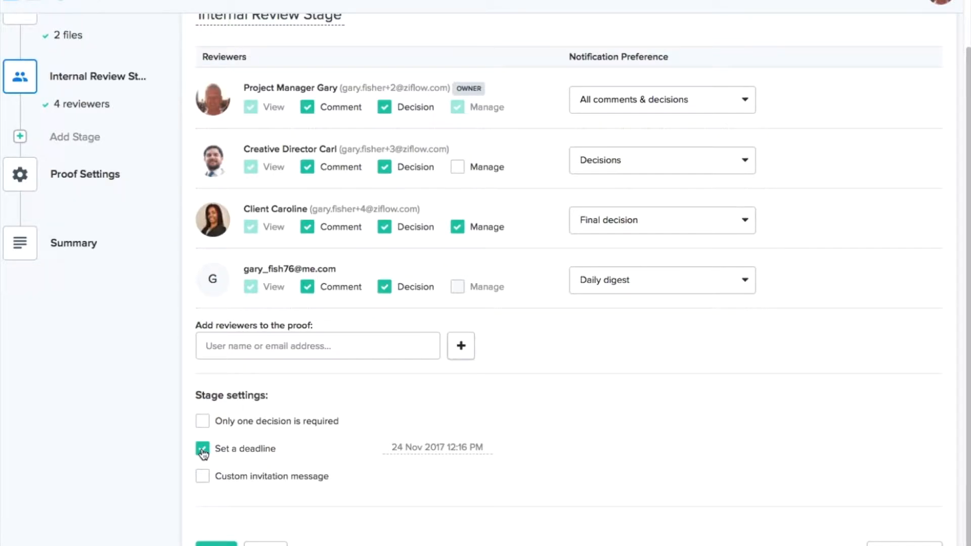
Change the deadline to 29 Nov 05:16 PM, enable a custom invitation message, then remove the deadline
{"action": "left_click", "coordinate": [420, 447]}
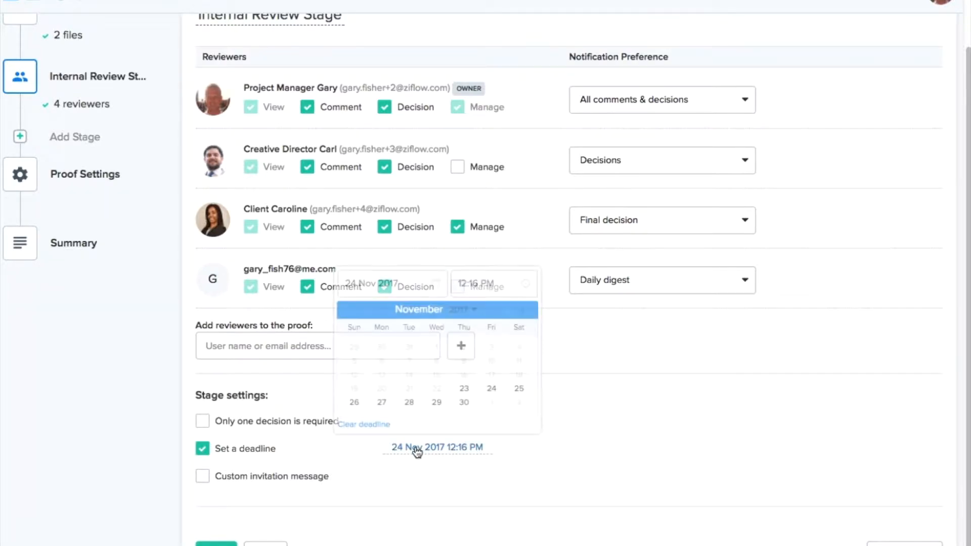
{"action": "left_click", "coordinate": [436, 403]}
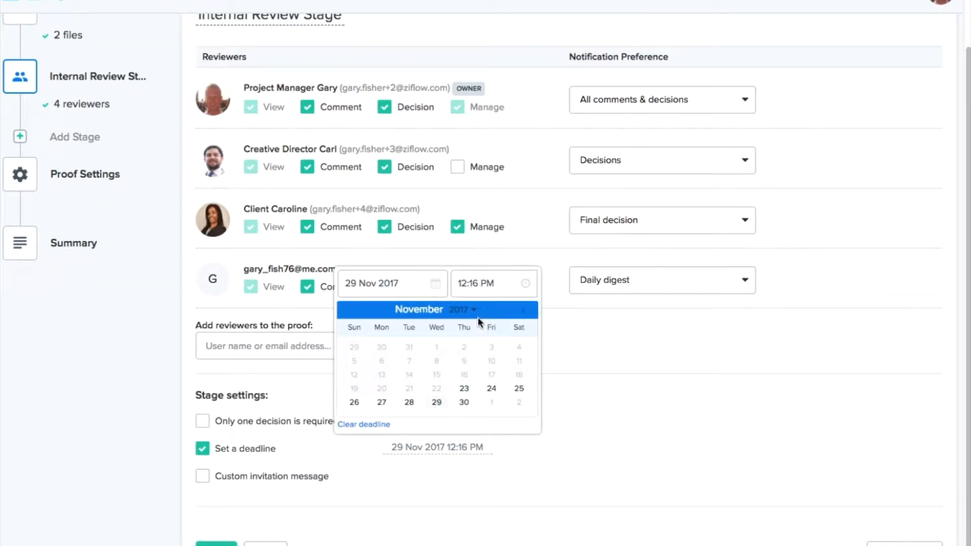
{"action": "left_click", "coordinate": [468, 284]}
{"action": "double_click", "coordinate": [467, 285]}
{"action": "double_click", "coordinate": [461, 285]}
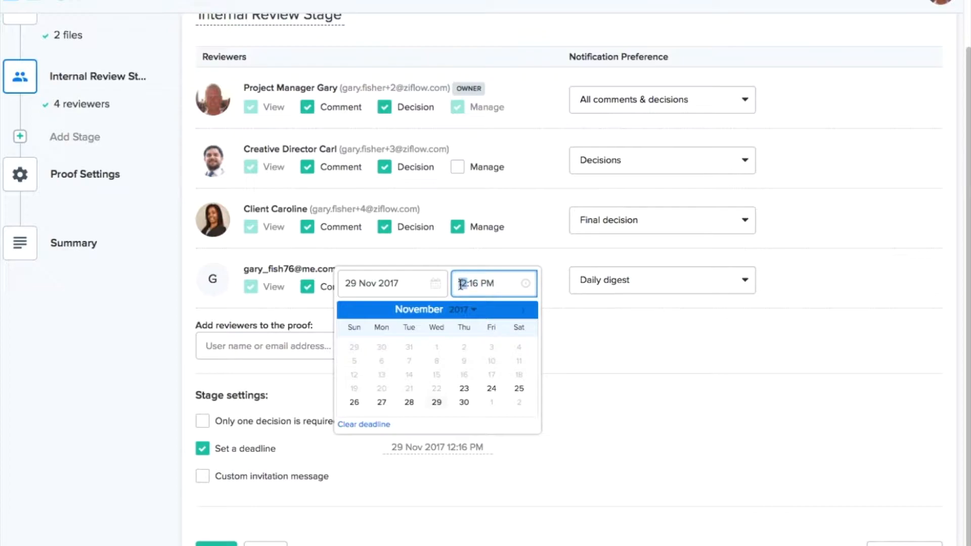
{"action": "type", "text": "05"}
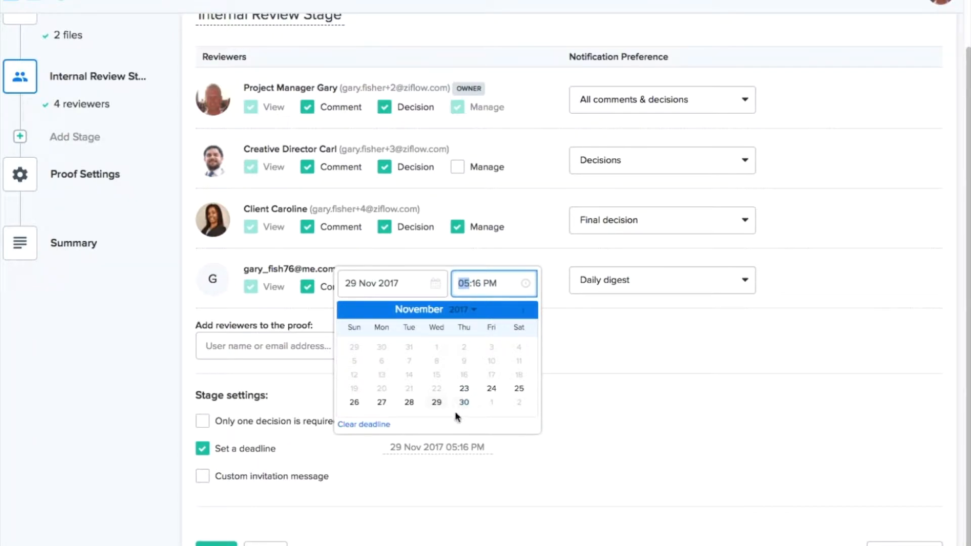
{"action": "left_click", "coordinate": [385, 476]}
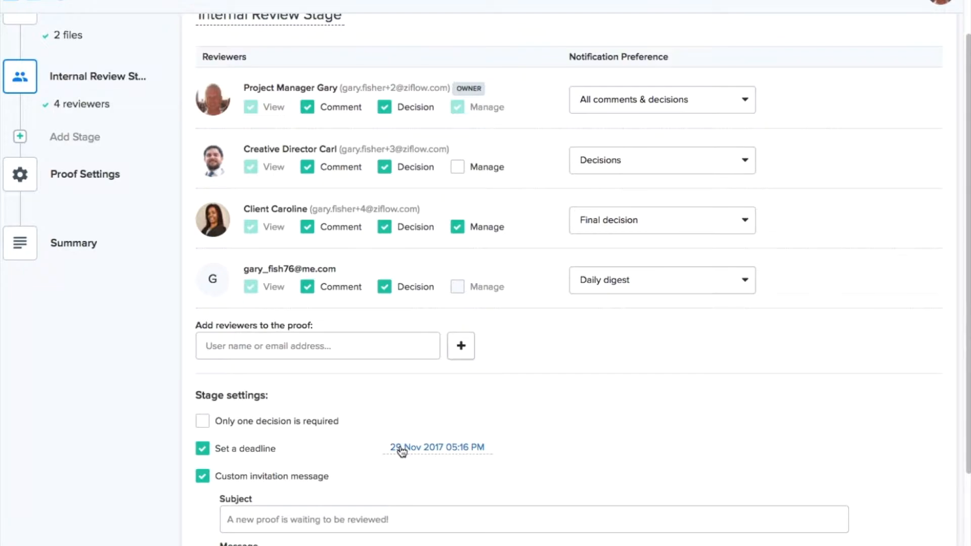
{"action": "left_click", "coordinate": [202, 448]}
Toggle the custom invitation message off and back on
{"action": "left_click", "coordinate": [202, 477]}
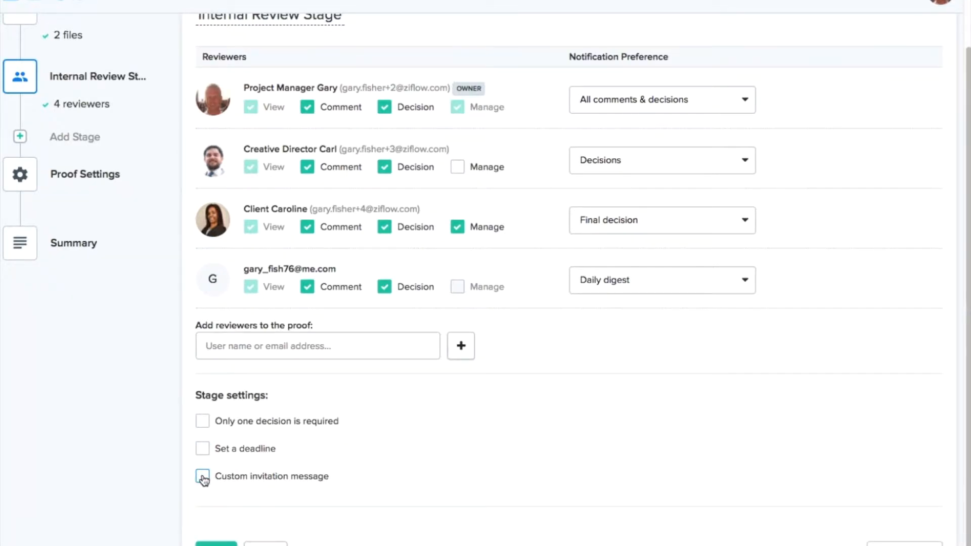
{"action": "left_click", "coordinate": [202, 477]}
{"action": "scroll", "coordinate": [203, 479], "scroll_direction": "down", "scroll_amount": 2}
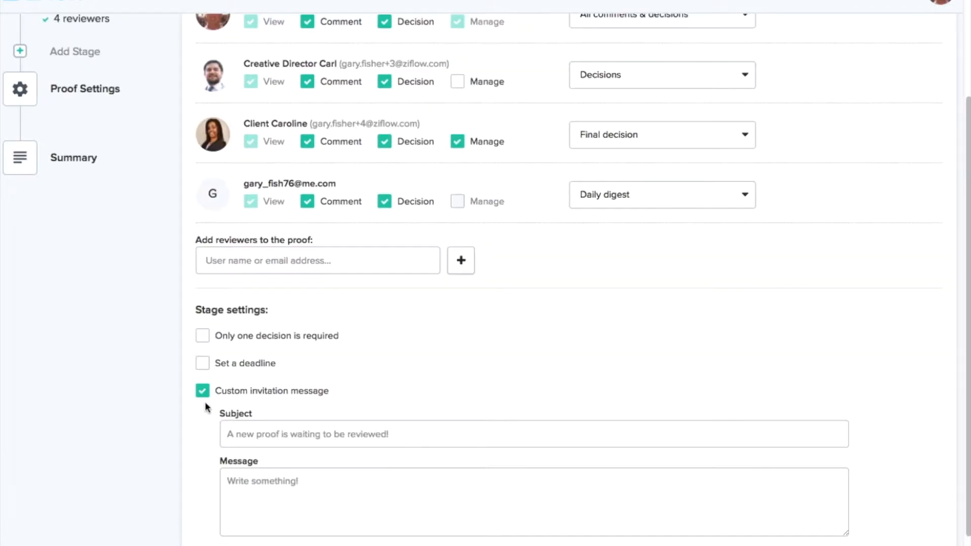
{"action": "scroll", "coordinate": [203, 389], "scroll_direction": "up", "scroll_amount": 3}
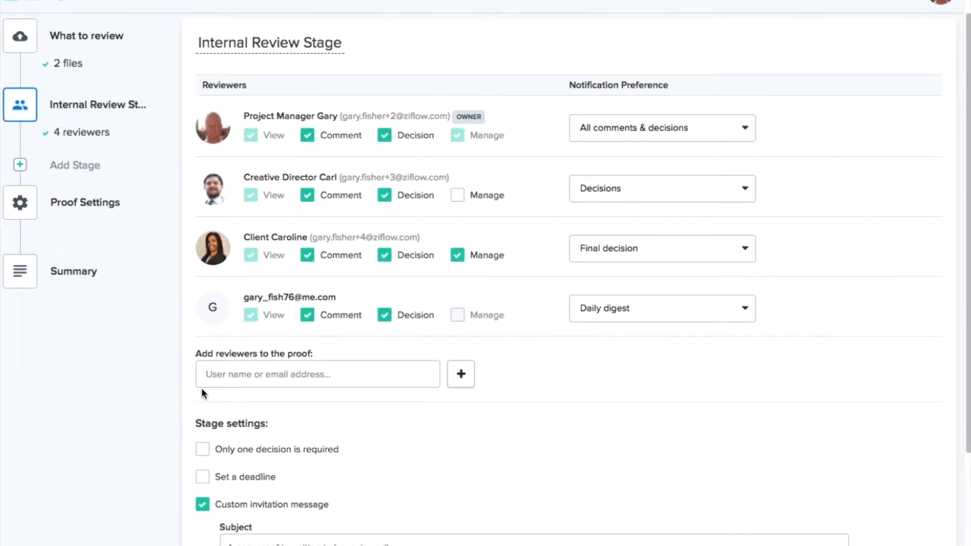
{"action": "left_click", "coordinate": [202, 505]}
{"action": "left_click", "coordinate": [203, 505]}
{"action": "scroll", "coordinate": [209, 490], "scroll_direction": "down", "scroll_amount": 3}
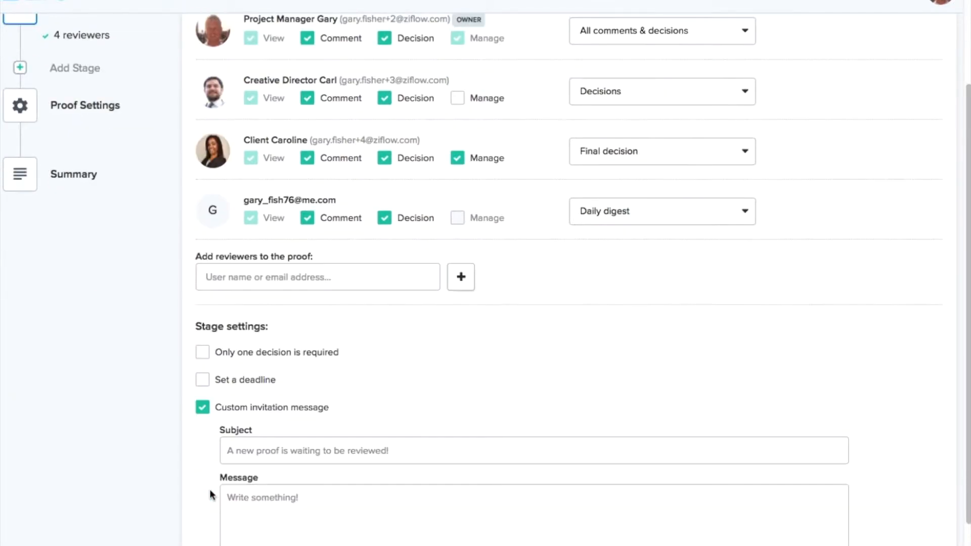
Draft the invitation 'This is very urgent' / 'Please make this a priority!!!', then switch it off
{"action": "left_click", "coordinate": [262, 424]}
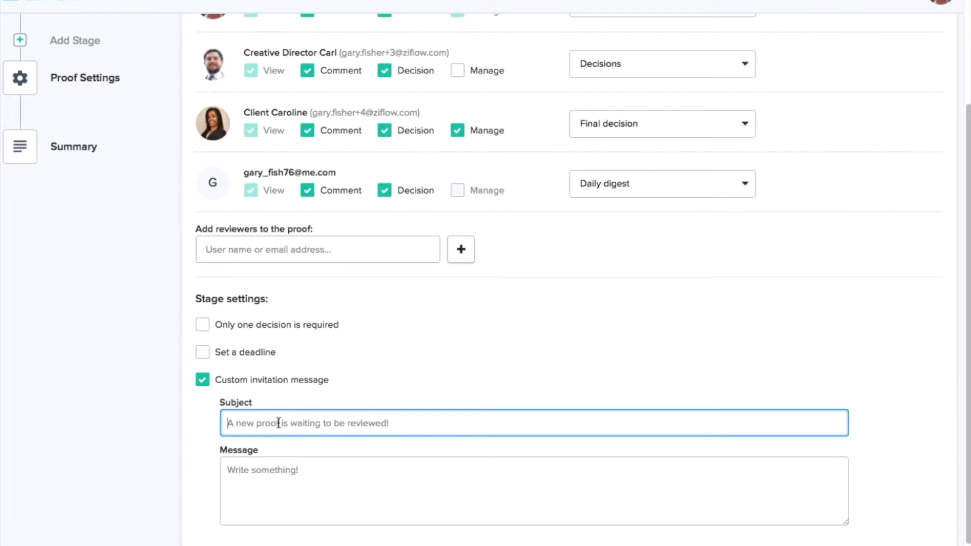
{"action": "type", "text": "This "}
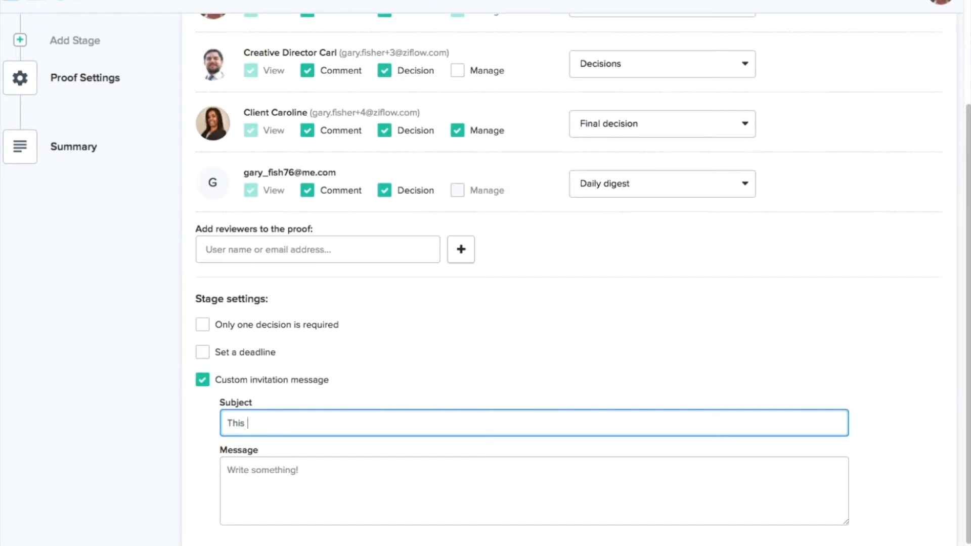
{"action": "type", "text": "is very urgent"}
{"action": "key", "text": "Tab"}
{"action": "type", "text": "Please ma"}
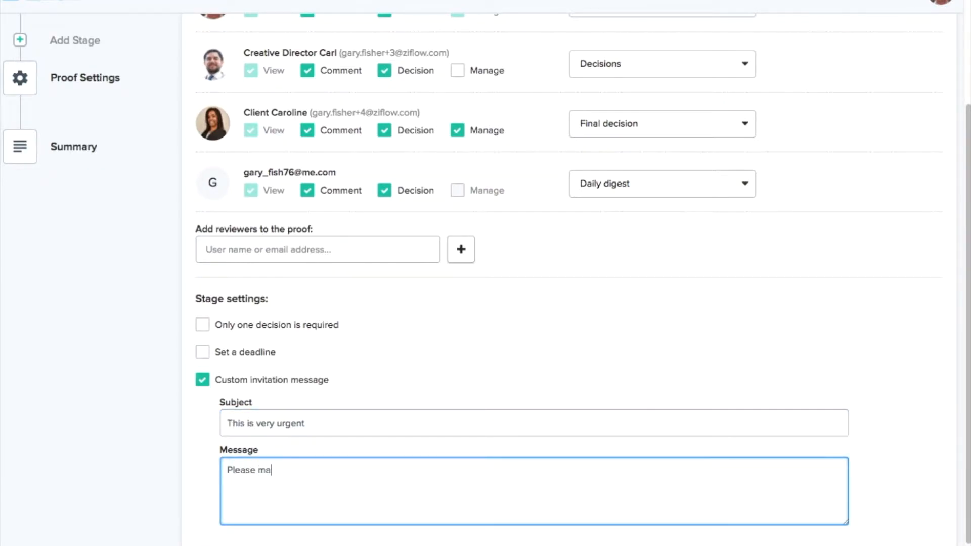
{"action": "type", "text": "ke this a priorityh"}
{"action": "key", "text": "BackSpace"}
{"action": "type", "text": "!!!"}
{"action": "scroll", "coordinate": [290, 405], "scroll_direction": "down", "scroll_amount": 1}
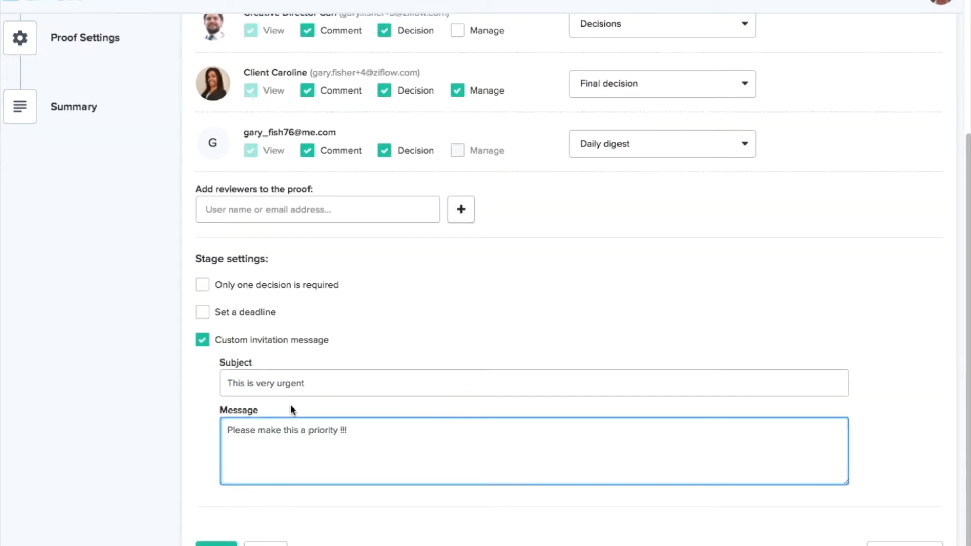
{"action": "left_click", "coordinate": [202, 340]}
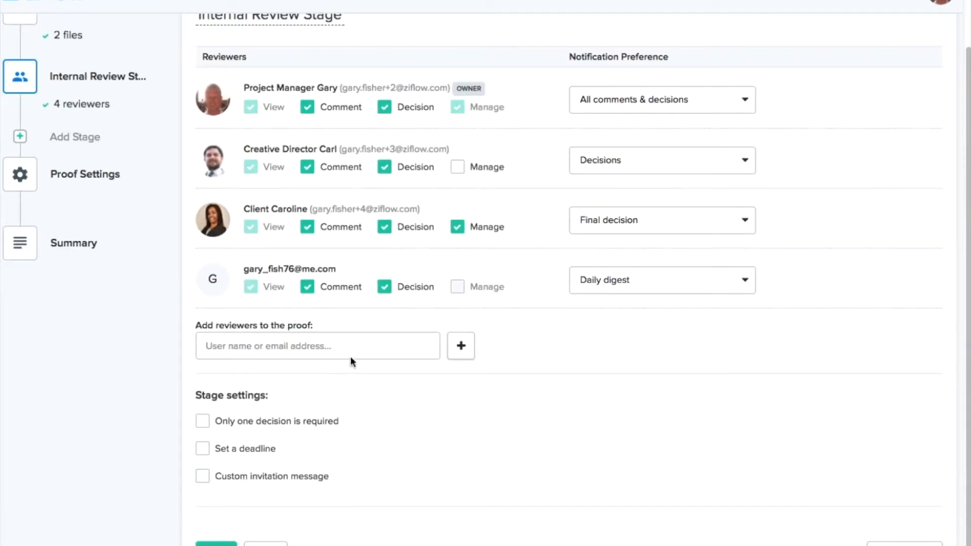
Leave the Internal Review Stage for the Proof Settings step, with all four options unchecked
{"action": "scroll", "coordinate": [442, 232], "scroll_direction": "up", "scroll_amount": 2}
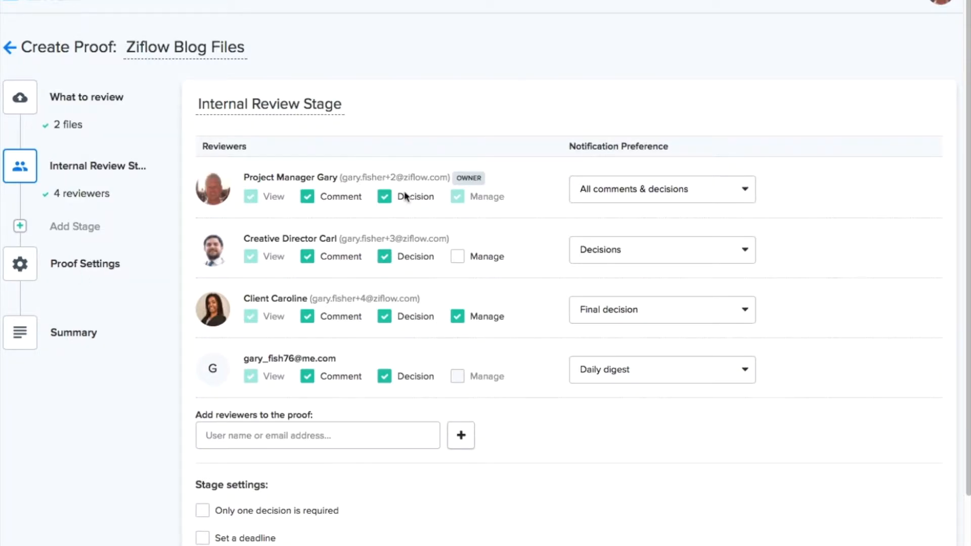
{"action": "scroll", "coordinate": [399, 354], "scroll_direction": "down", "scroll_amount": 3}
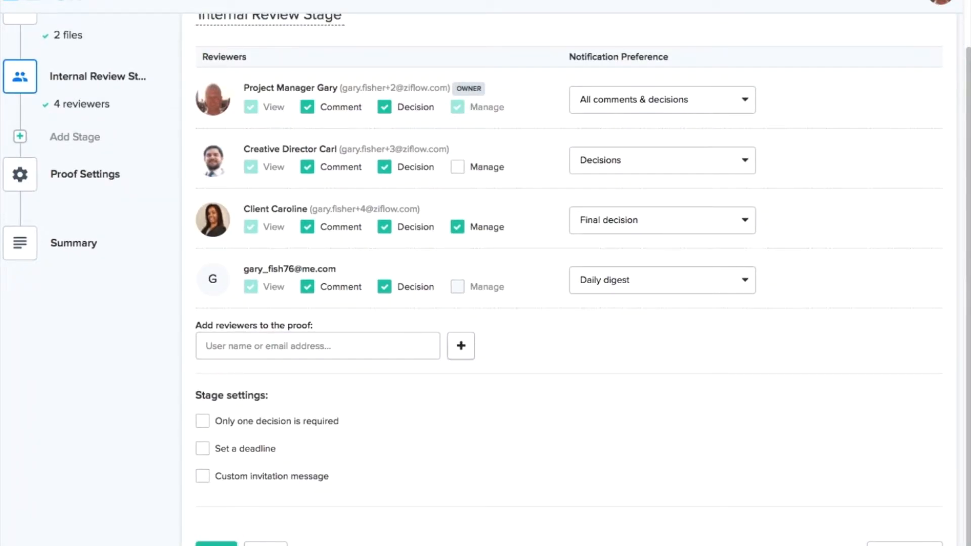
{"action": "left_click", "coordinate": [216, 545]}
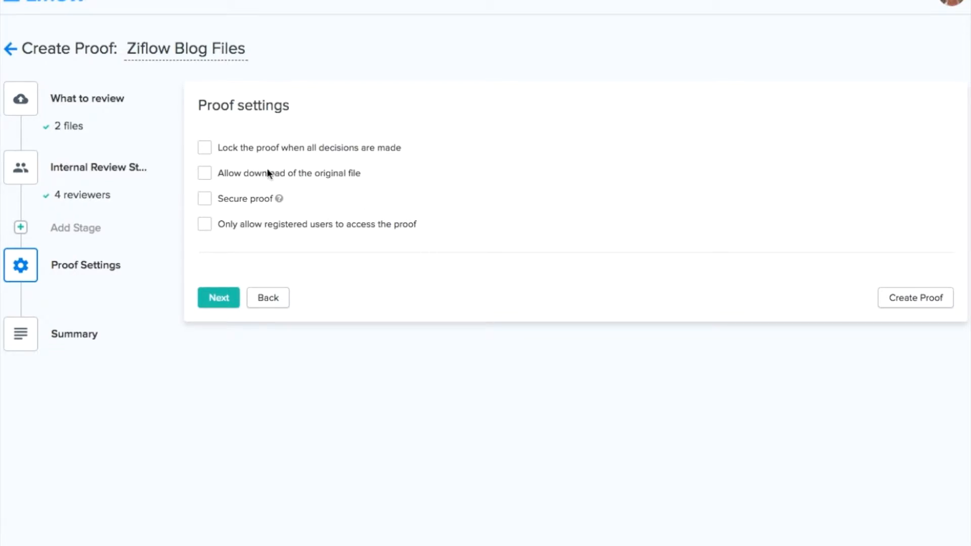
{"action": "left_click", "coordinate": [206, 152]}
{"action": "left_click", "coordinate": [206, 152]}
{"action": "left_click", "coordinate": [209, 177]}
{"action": "left_click", "coordinate": [212, 178]}
Enable Secure proof, bringing up the warning about non-registered reviewers
{"action": "left_click", "coordinate": [203, 202]}
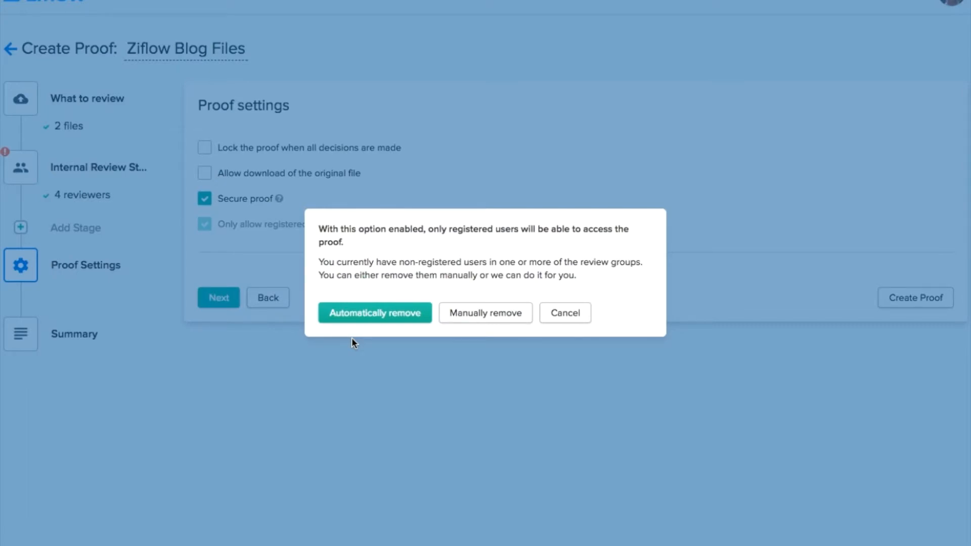
Manually delete the unregistered outside reviewer from the Internal Review Stage, leaving three reviewers
{"action": "left_click", "coordinate": [476, 316]}
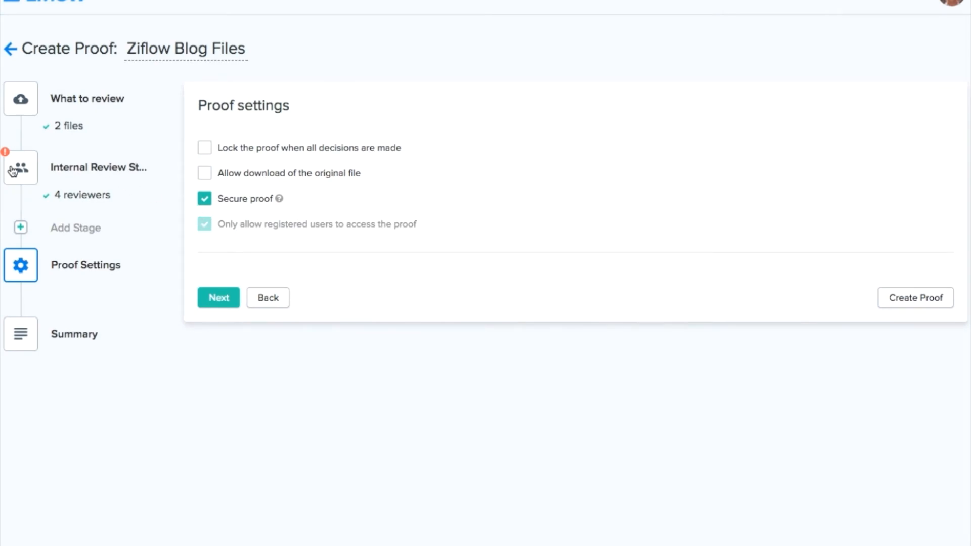
{"action": "left_click", "coordinate": [36, 176]}
{"action": "mouse_move", "coordinate": [799, 398]}
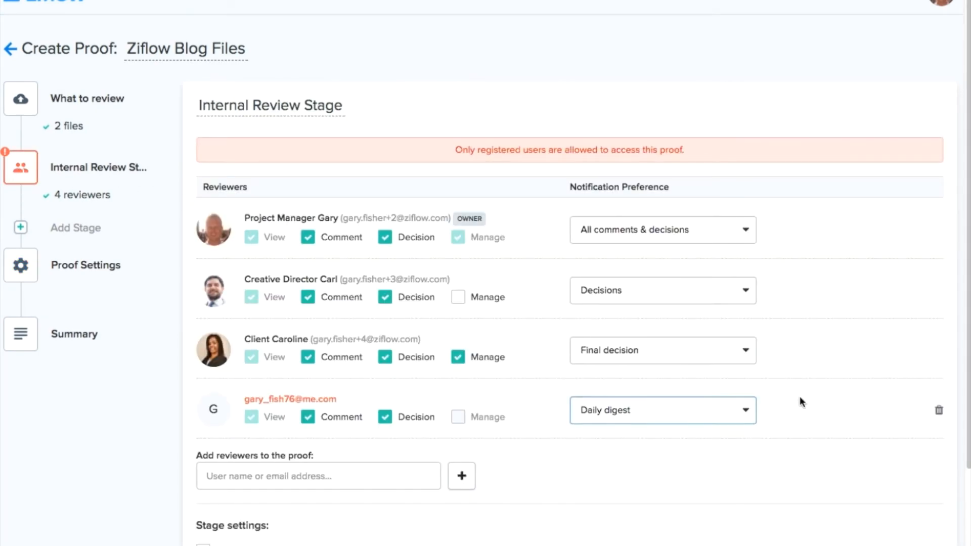
{"action": "left_click", "coordinate": [939, 414]}
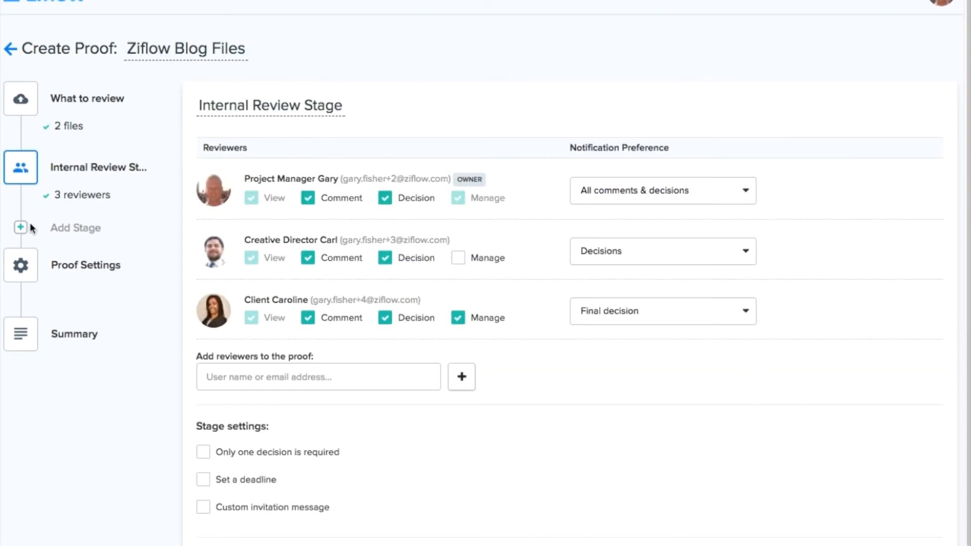
{"action": "left_click", "coordinate": [21, 267]}
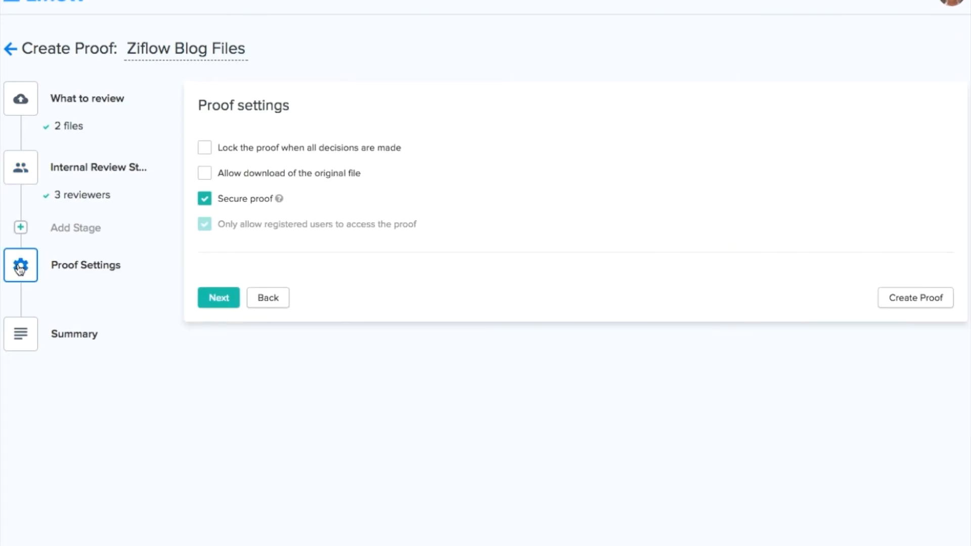
Untick Secure proof, keep 'Only allow registered users' ticked, and advance to the Summary
{"action": "left_click", "coordinate": [230, 199]}
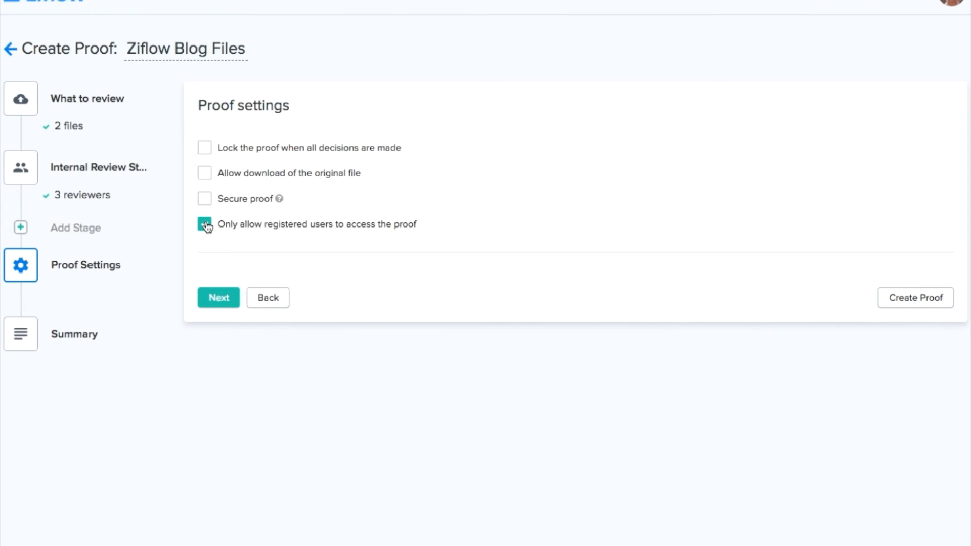
{"action": "left_click", "coordinate": [217, 298]}
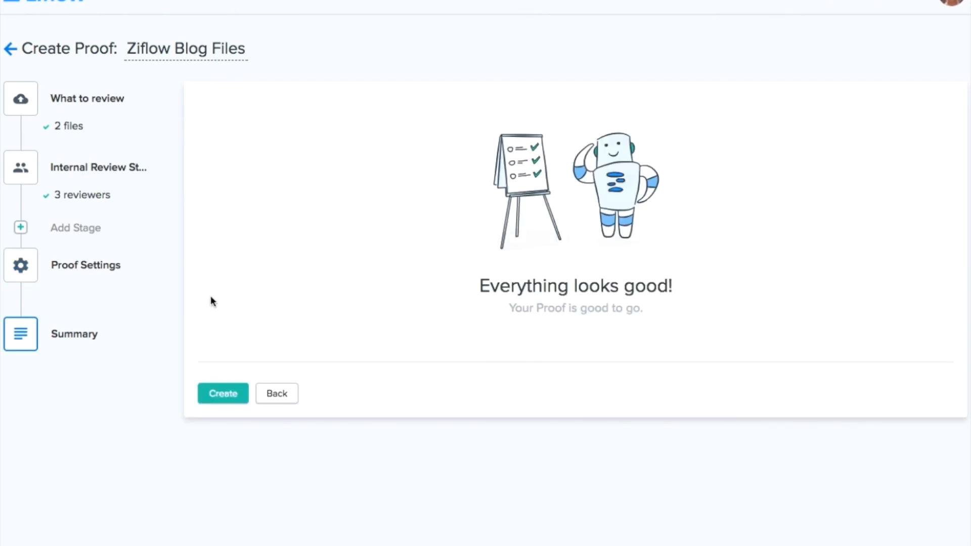